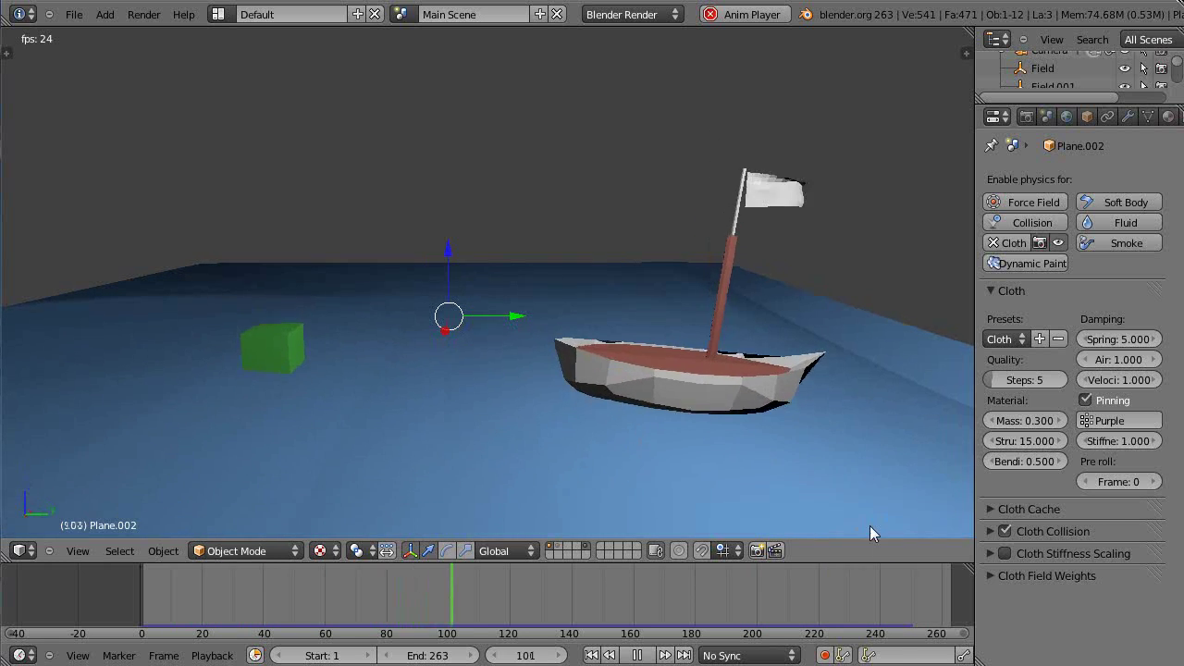
- Turn off Only Render so force fields, lamp and camera outlines show in the viewport
key("n")
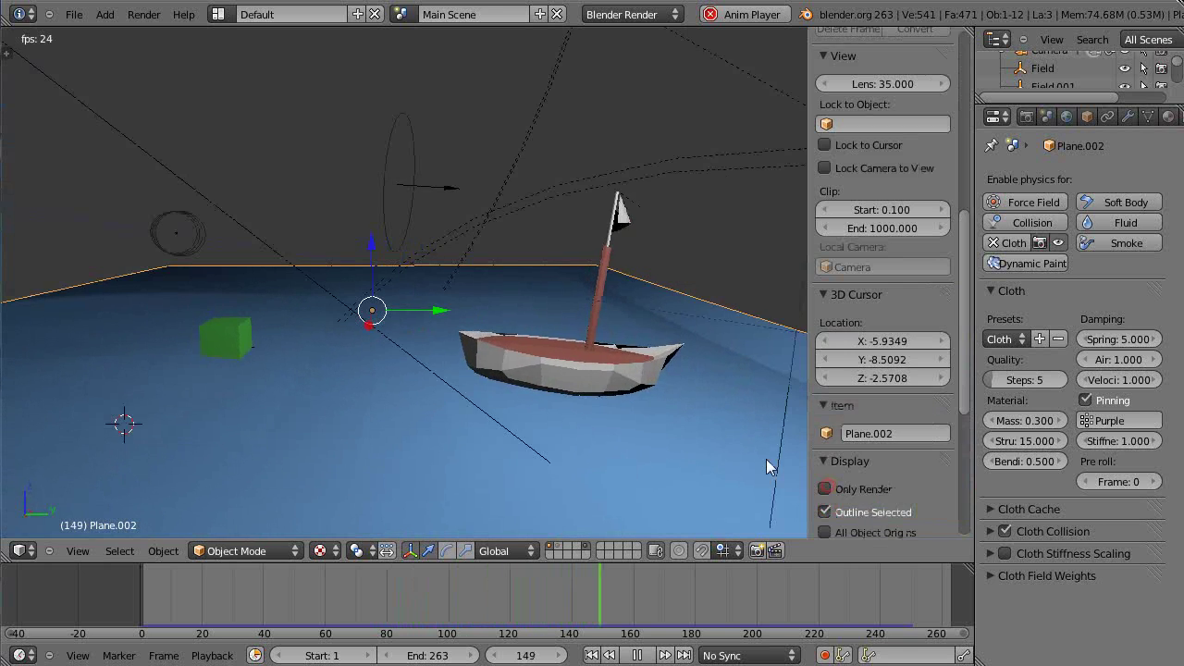
left_click(827, 489)
key("n")
- Orbit to a lower, closer angle on the boat while the cloth animates
middle_click_drag(439, 348, 375, 378)
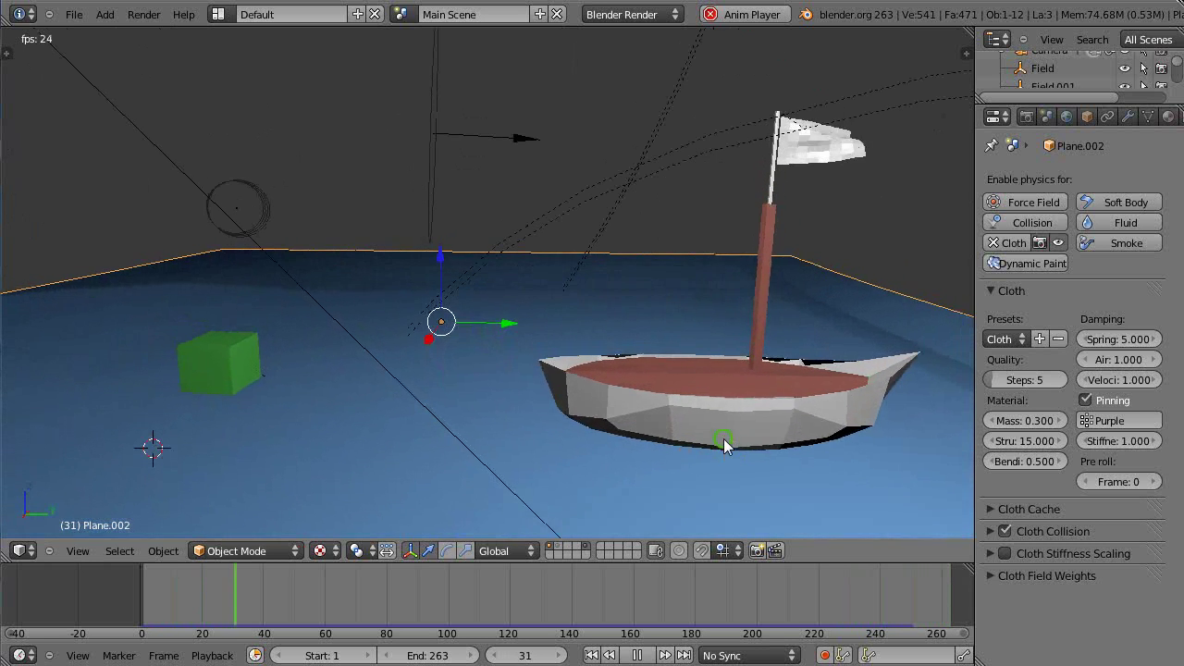
middle_click_drag(723, 441, 719, 424)
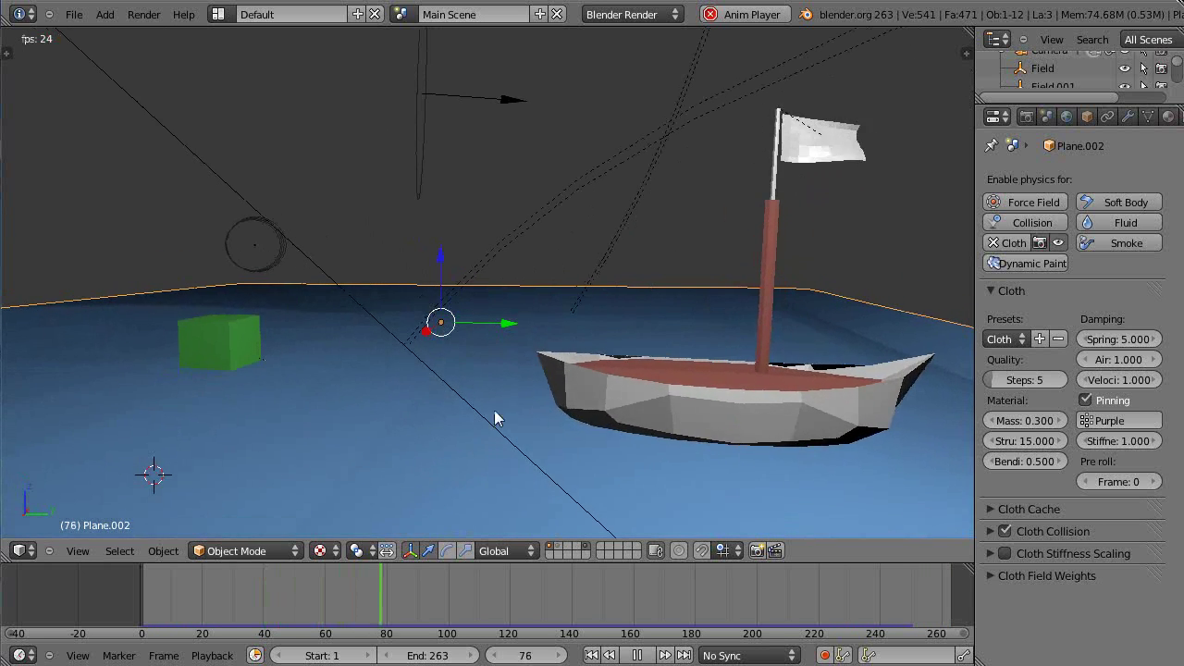
middle_click_drag(540, 430, 465, 415)
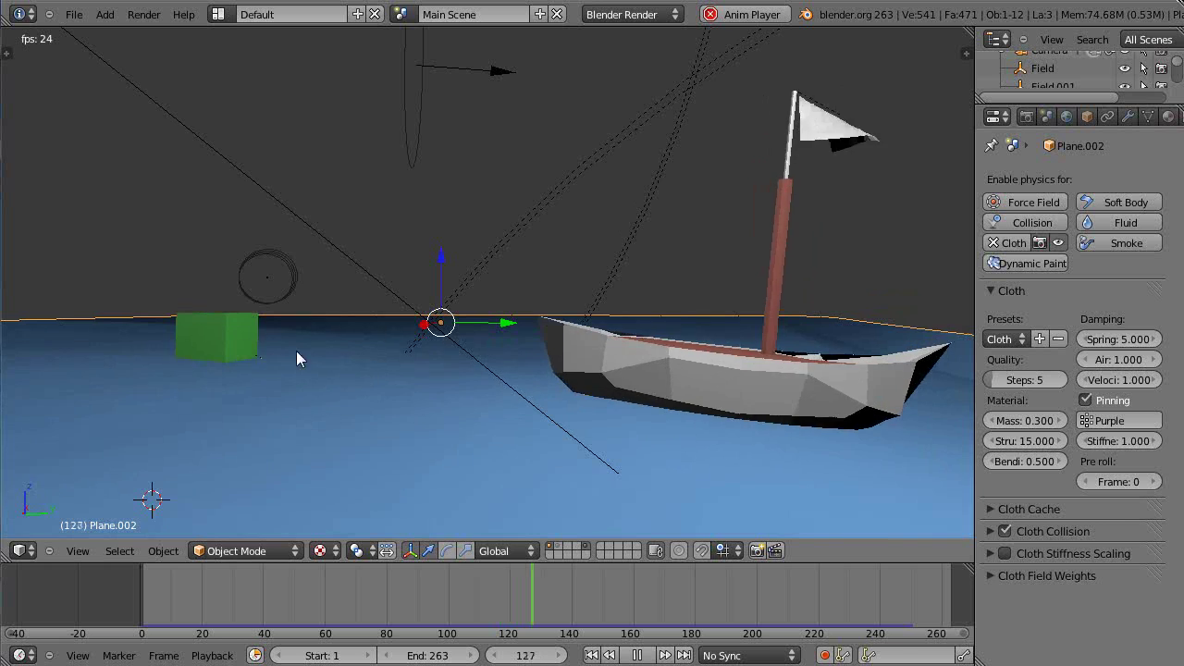
middle_click_drag(734, 469, 655, 434)
middle_click_drag(461, 402, 552, 439)
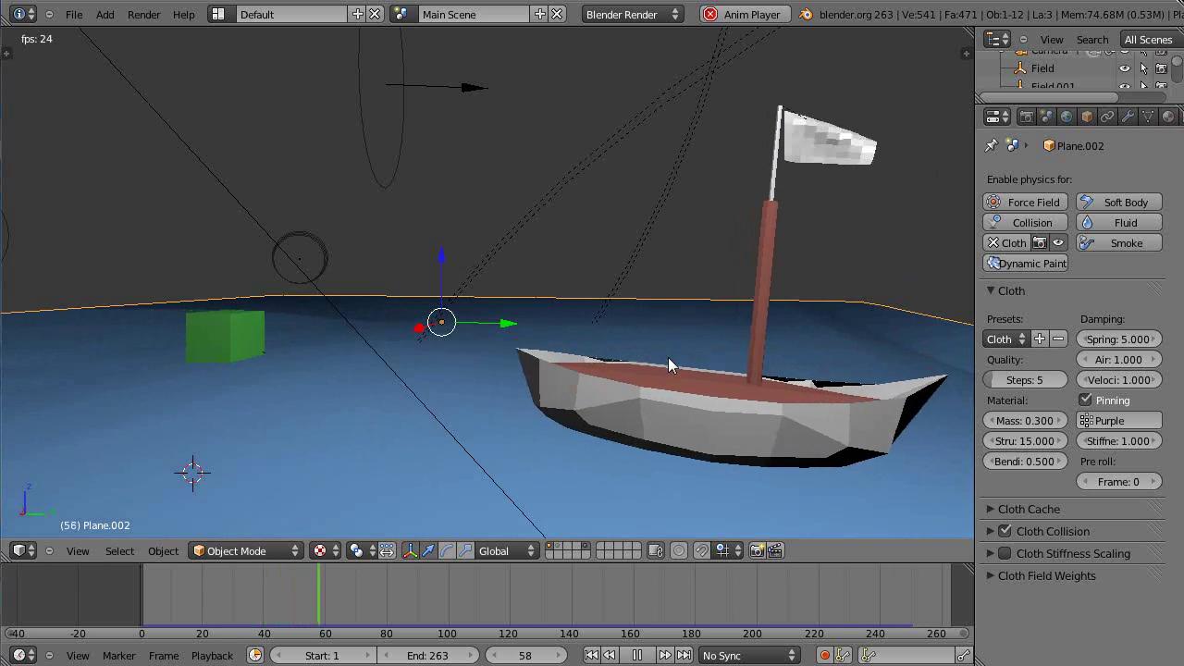
middle_click_drag(668, 357, 663, 388)
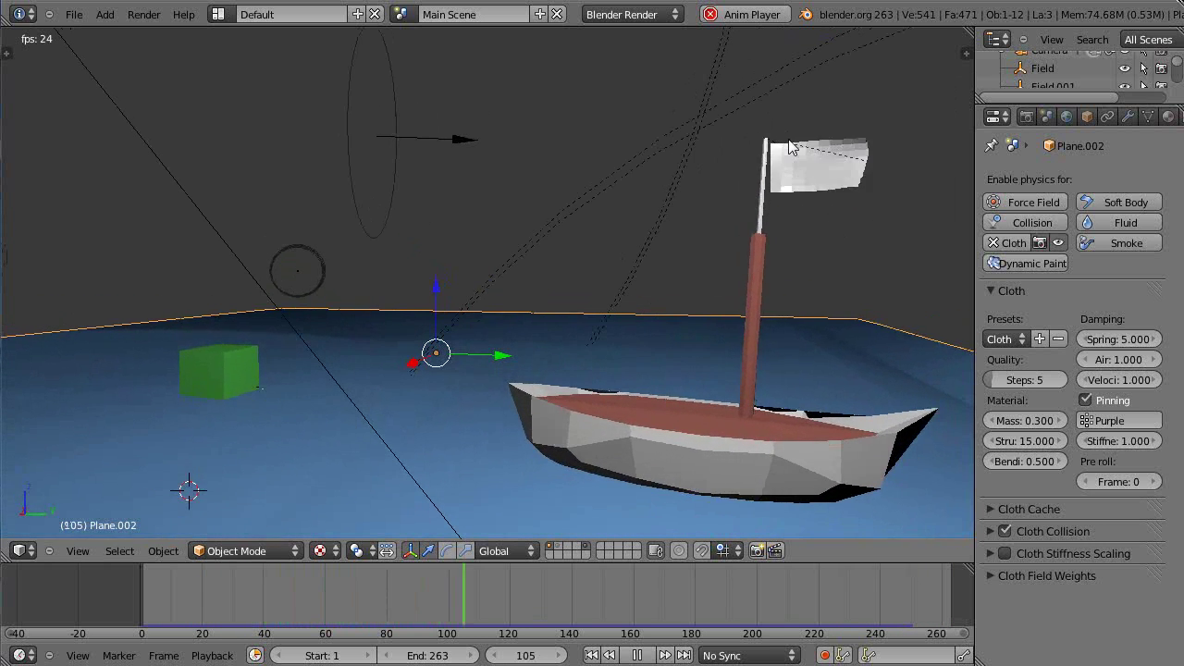
- Select the flag's wind empty Field.002 to show its Wind physics: strength 1000, noise 7.440, flow 8.140, seed 42
right_click(823, 190)
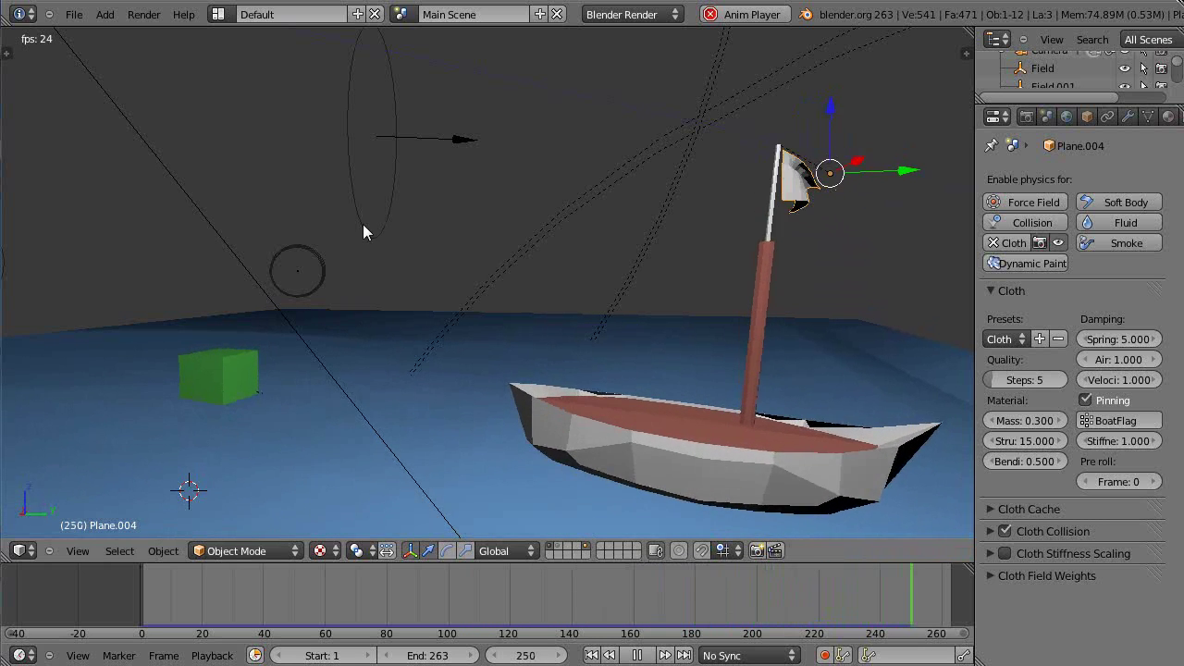
scroll(365, 231, "down", 6)
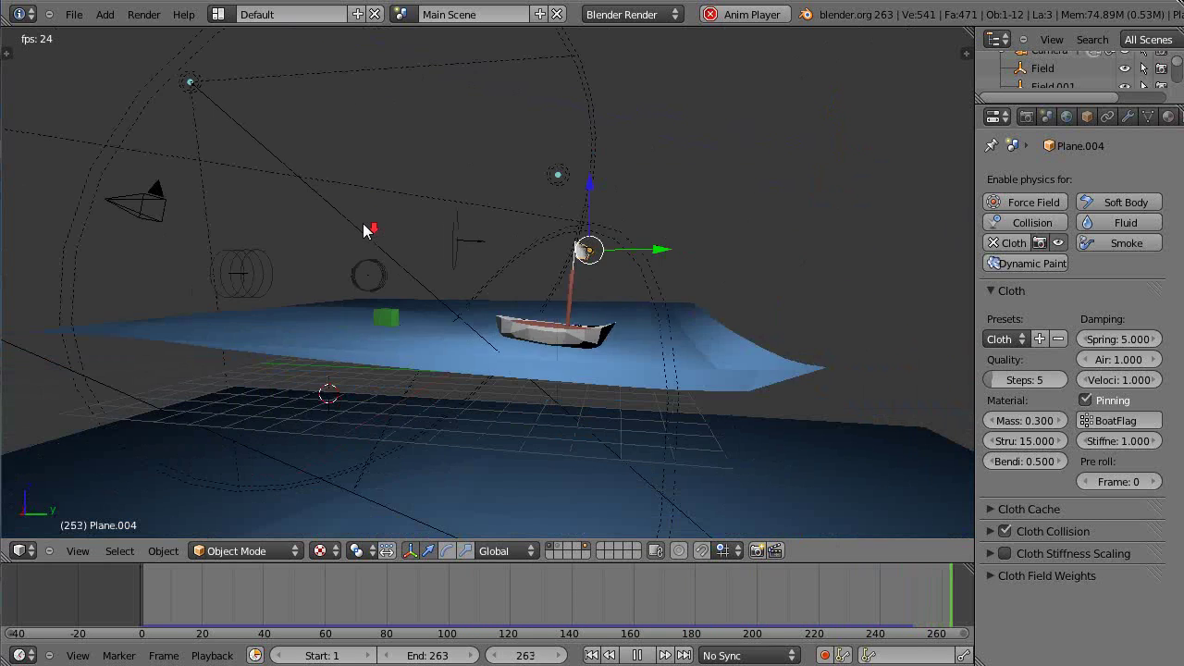
right_click(451, 246)
scroll(454, 303, "up", 4)
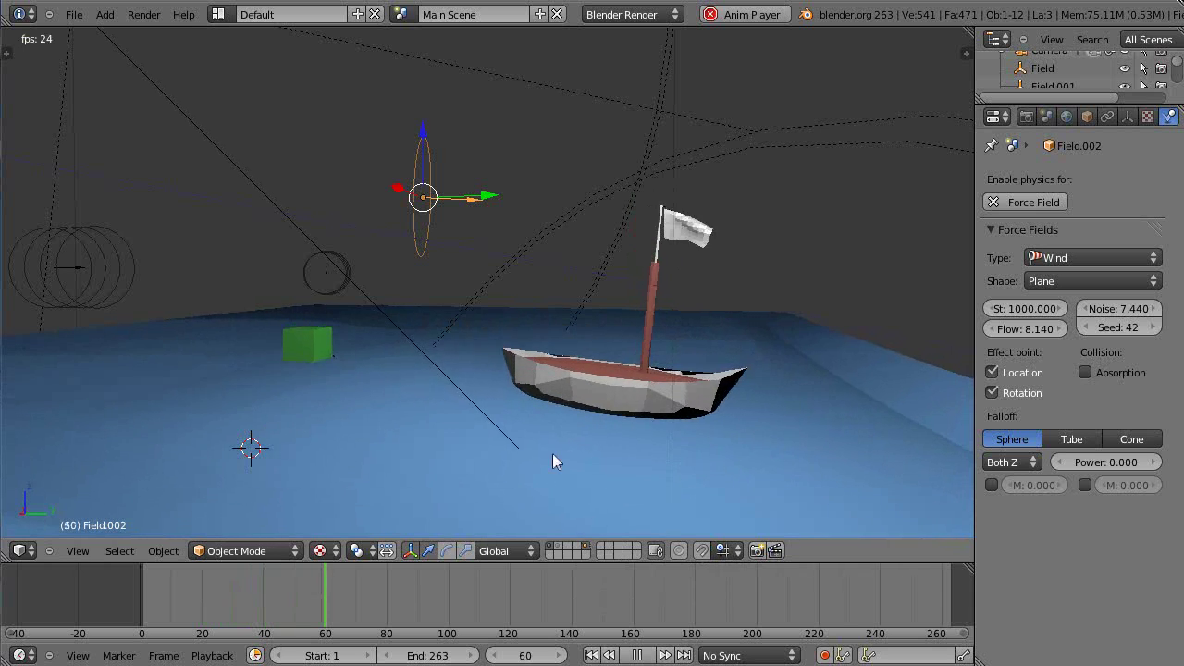
- Move Field.002 onto a separate hidden layer and rewind playback to frame 1
key("m")
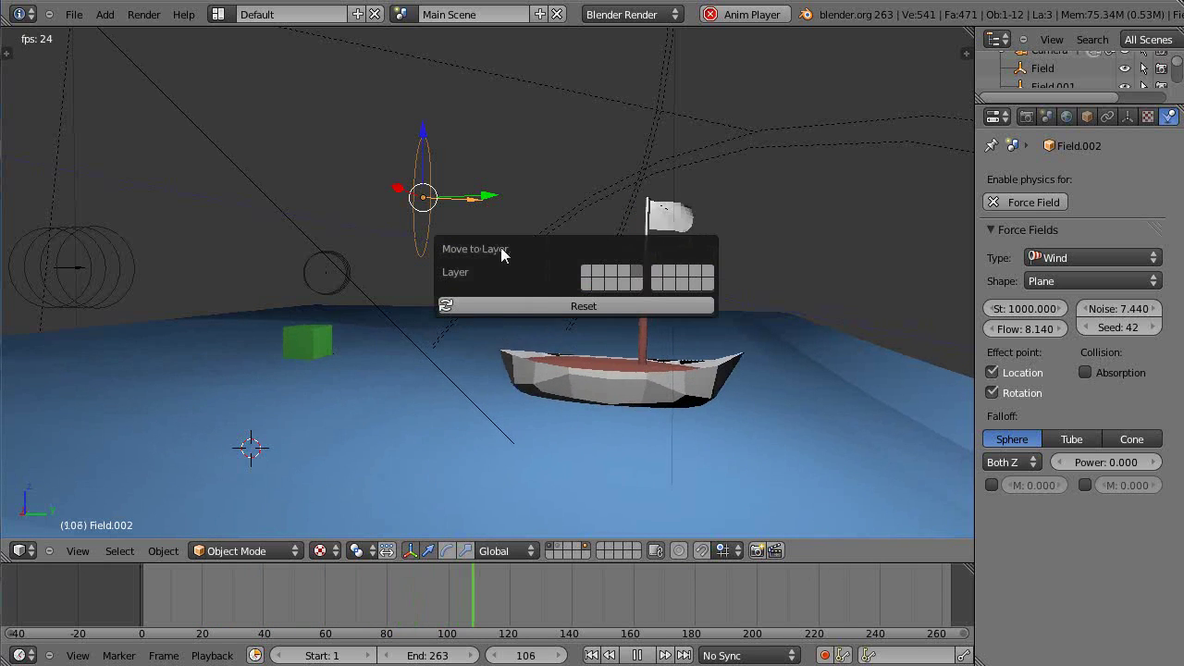
left_click(666, 274)
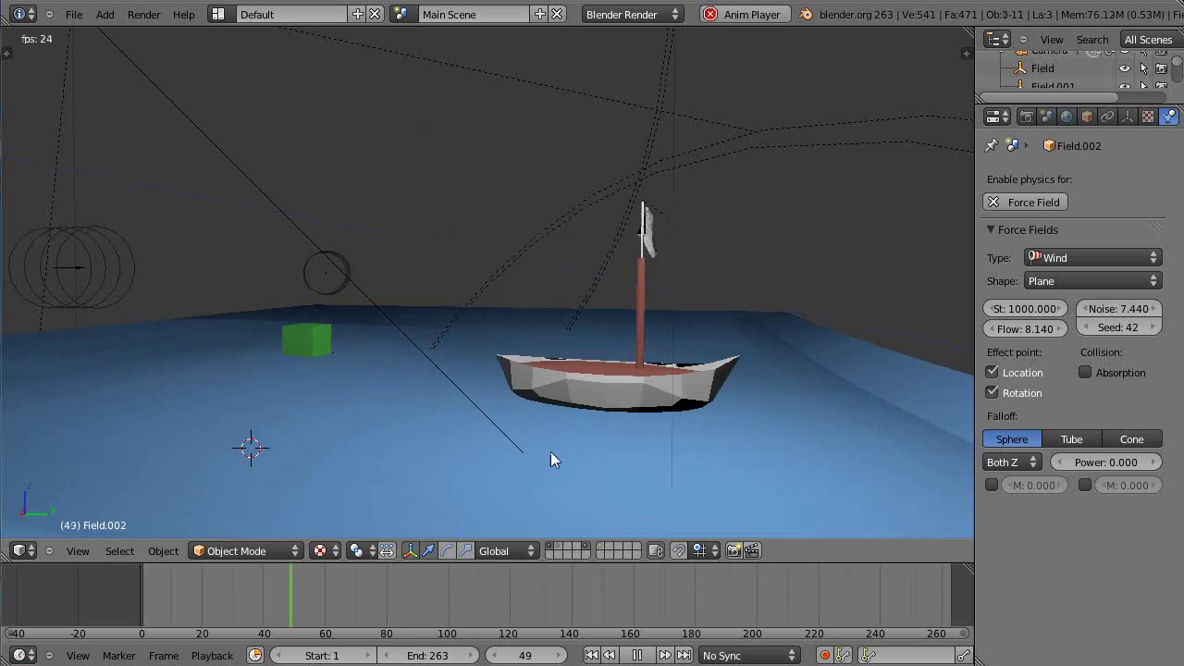
left_click(146, 607)
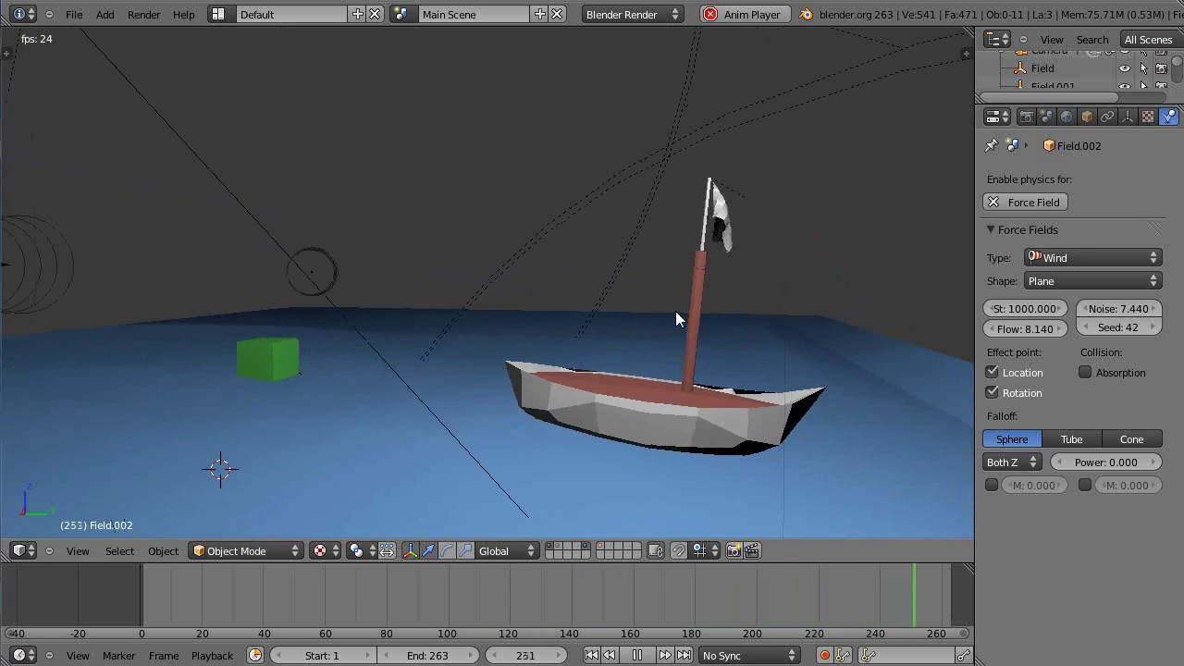
- Select the Field.001 wind and drag its strength up to 31.216, then down to 7.960
right_click(331, 292)
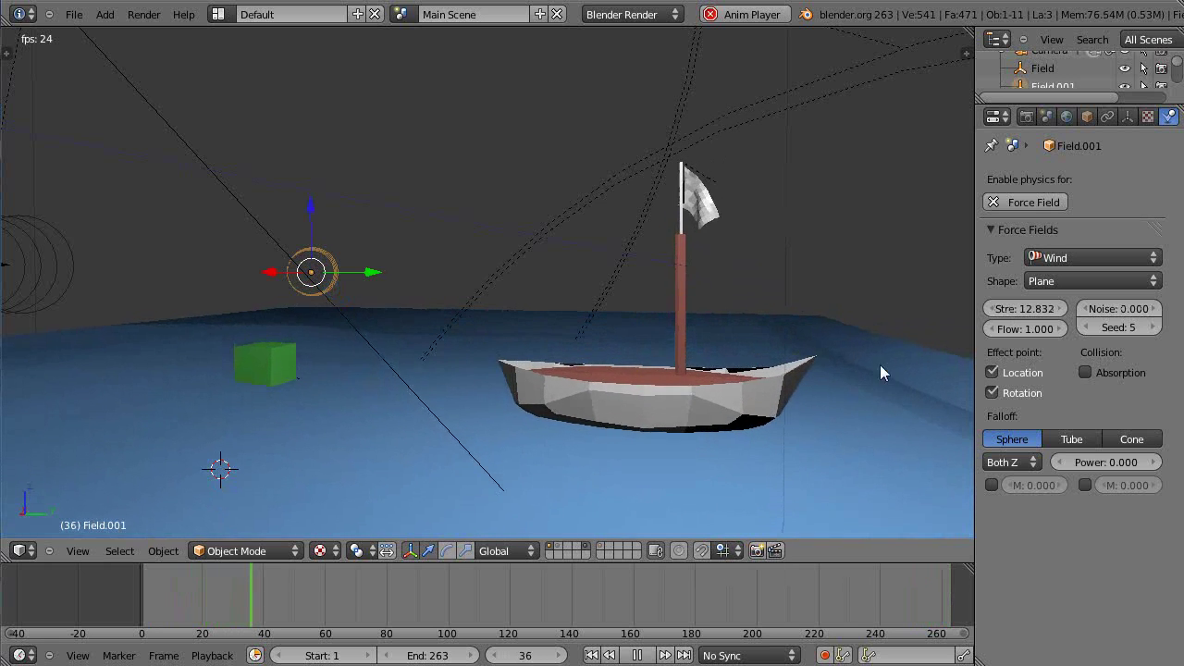
left_click_drag(1022, 308, 1064, 310)
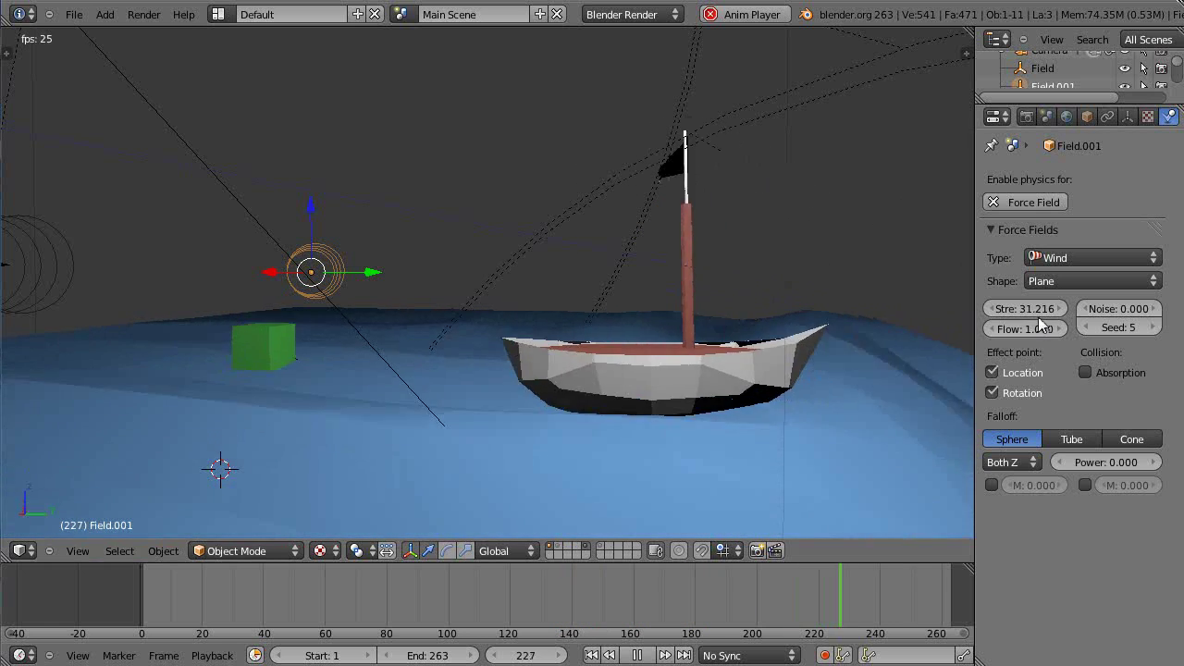
left_click_drag(1041, 318, 965, 318)
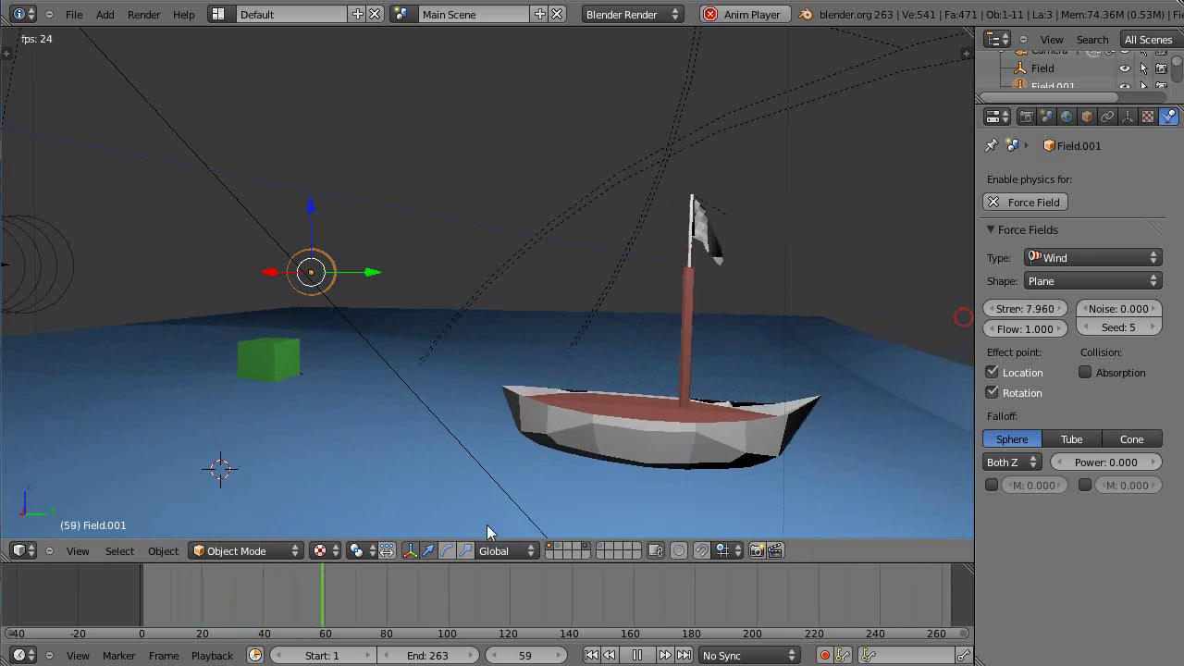
- Switch between the wind field's layer and the boat and ocean layers
left_click(603, 546)
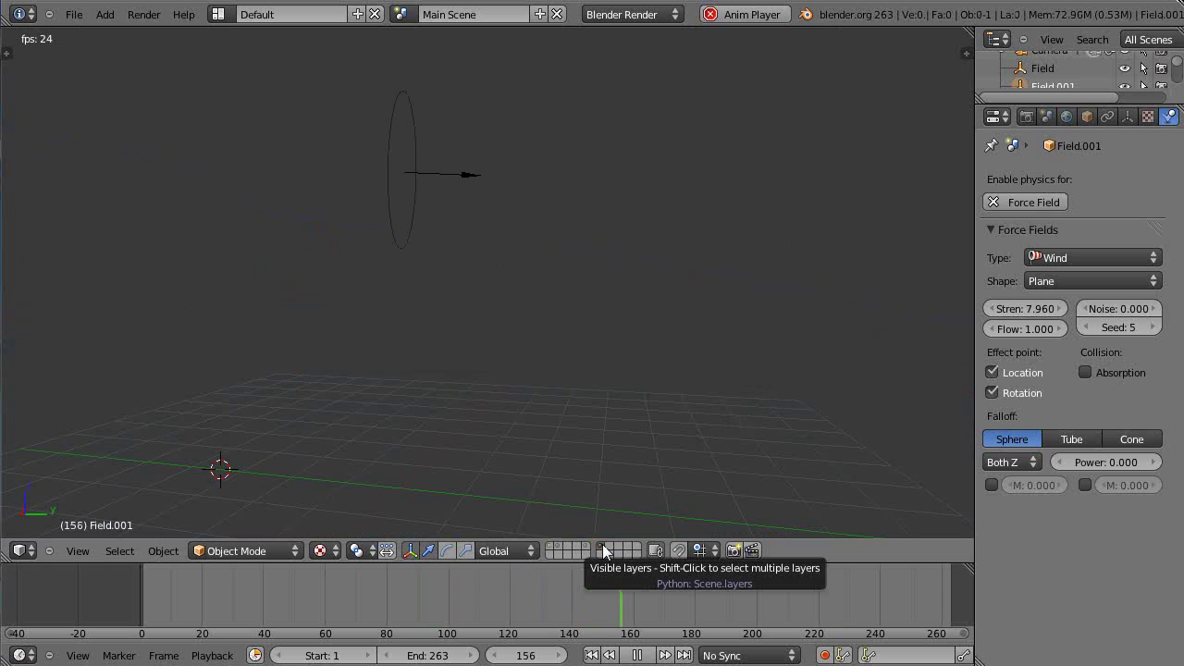
key("m")
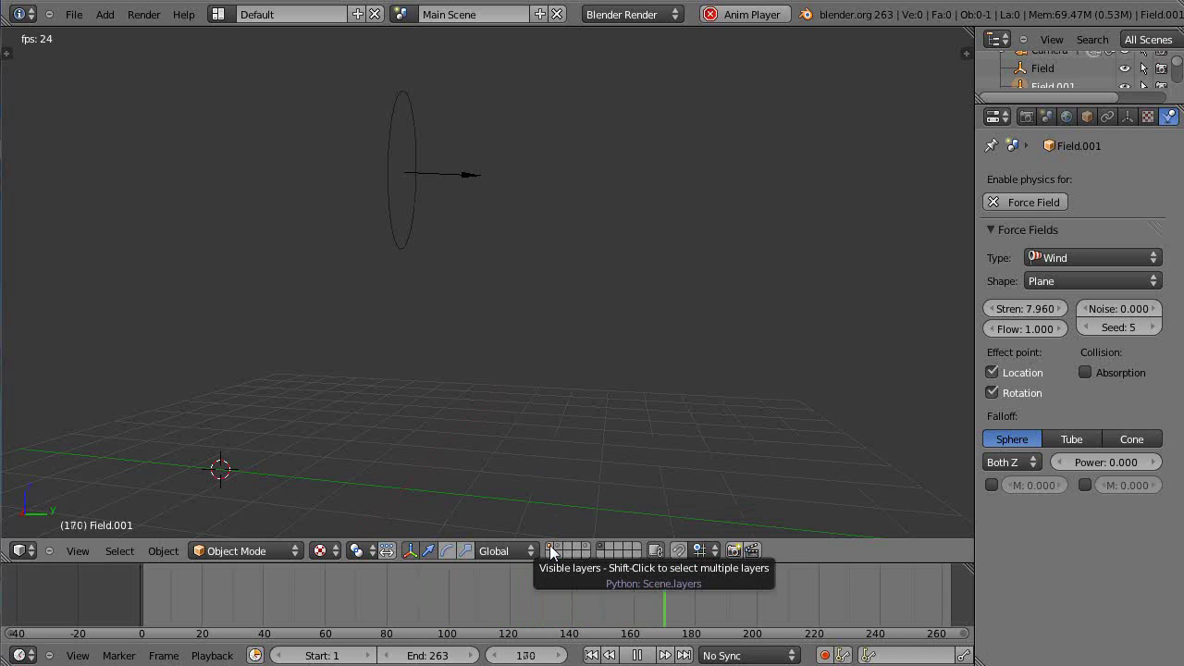
left_click(585, 546, "shift")
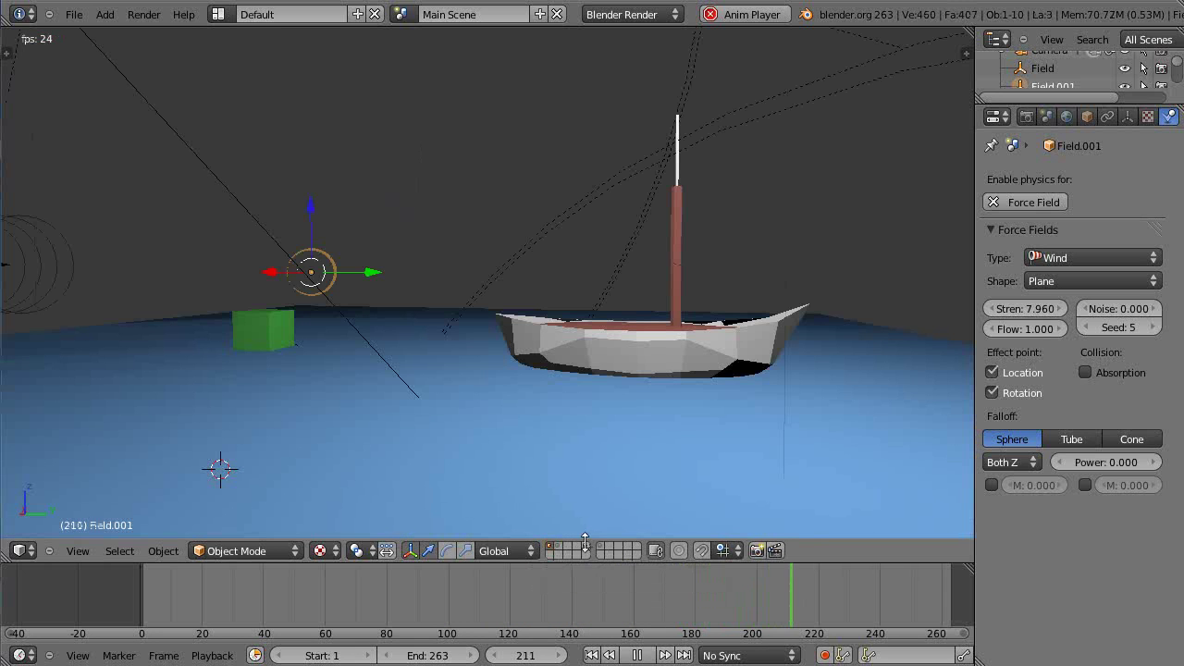
left_click(597, 547)
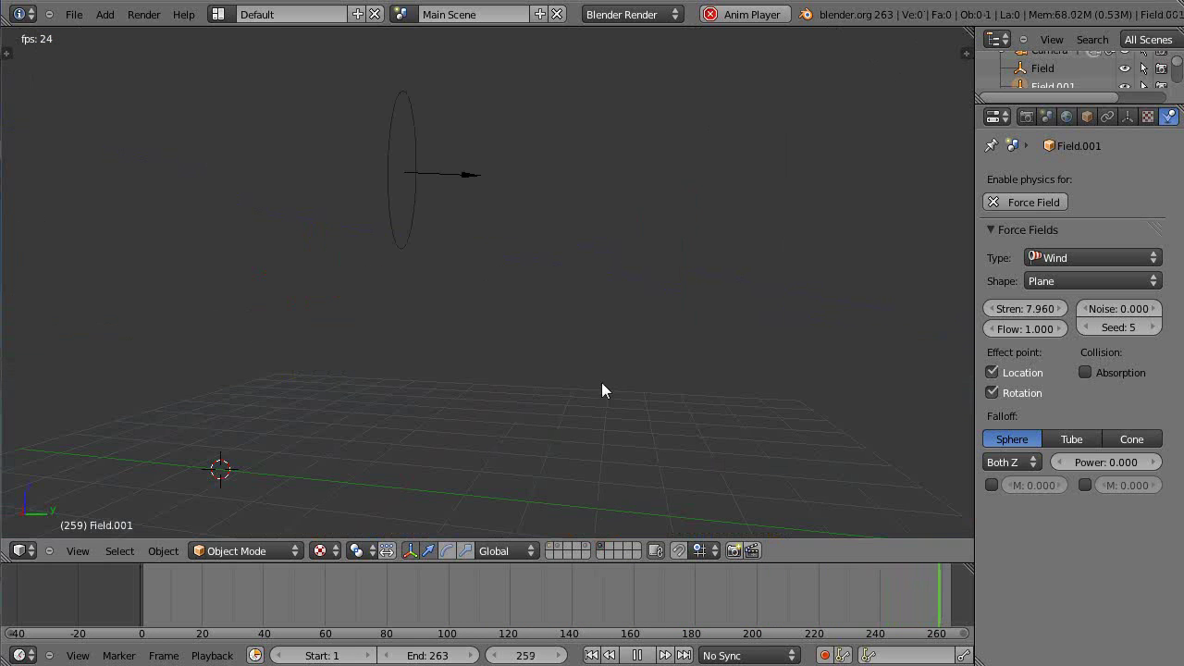
- Send Field.002 to its own empty layer and display that layer
right_click(408, 245)
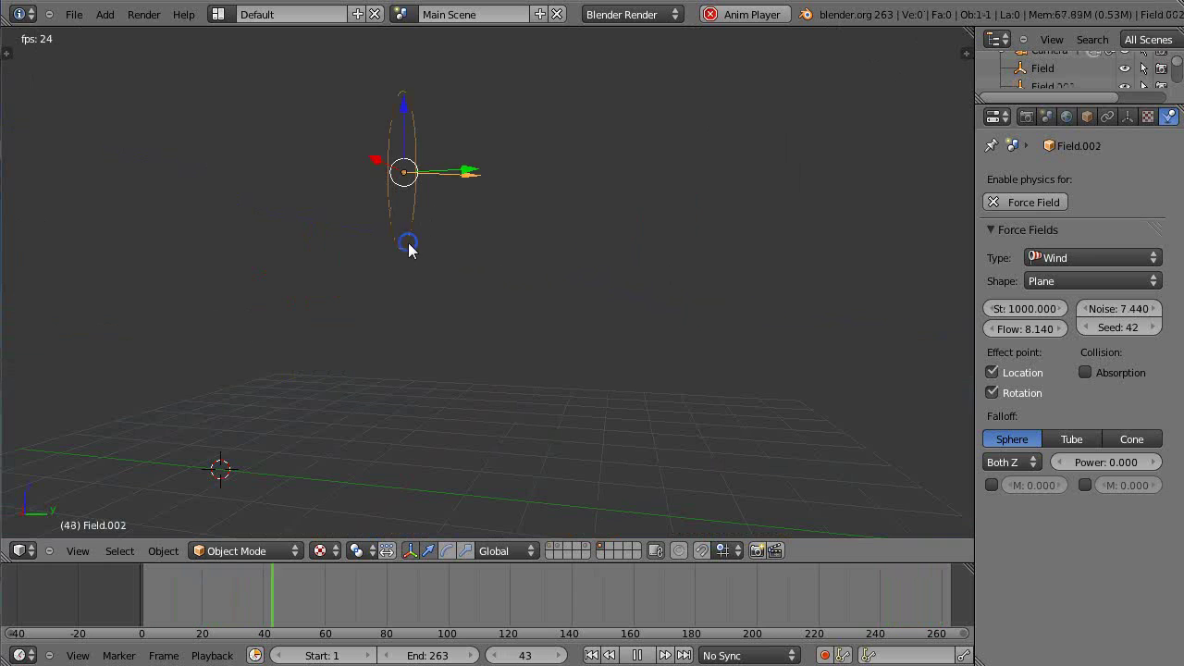
key("m")
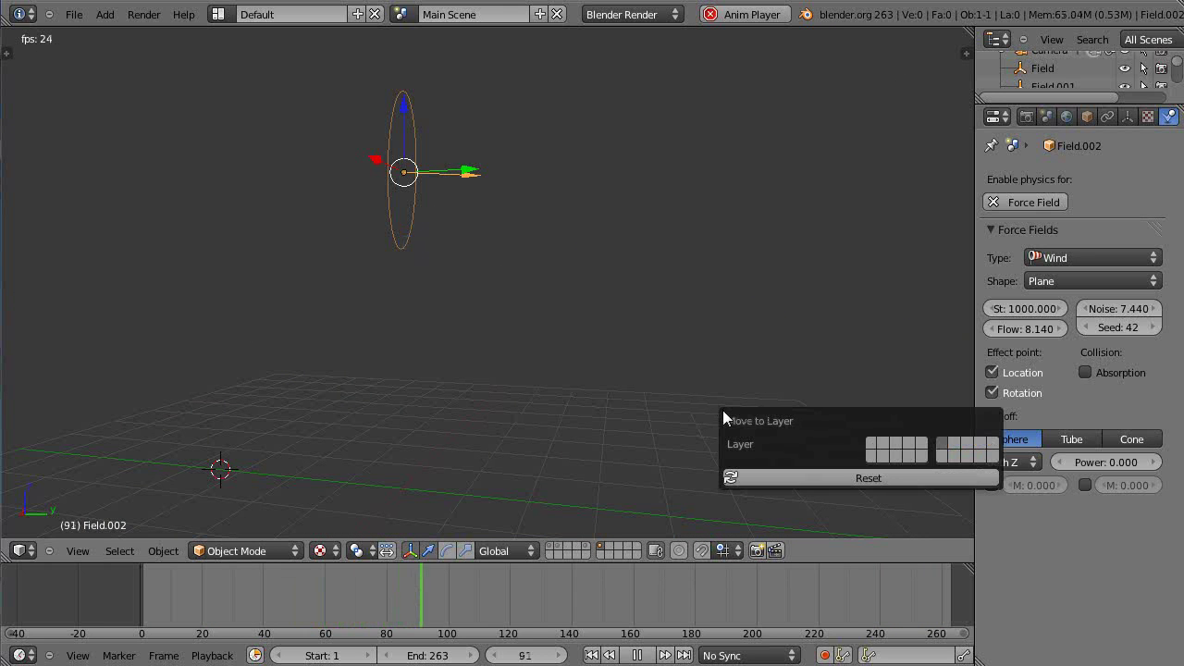
left_click(917, 446)
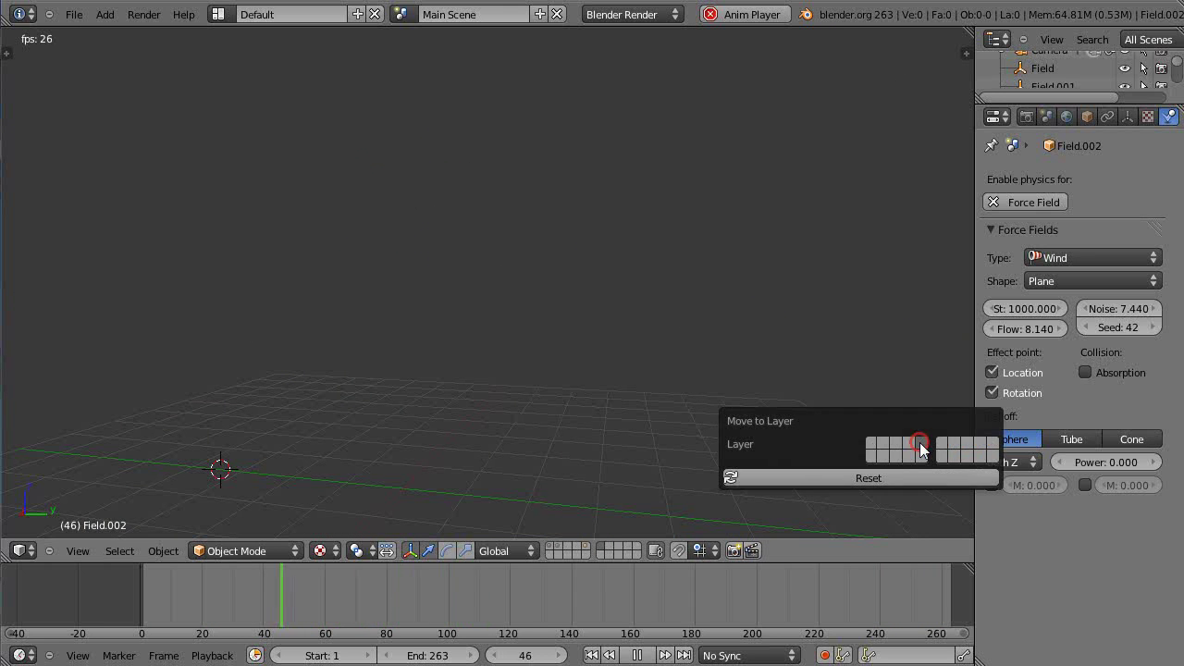
left_click(587, 547)
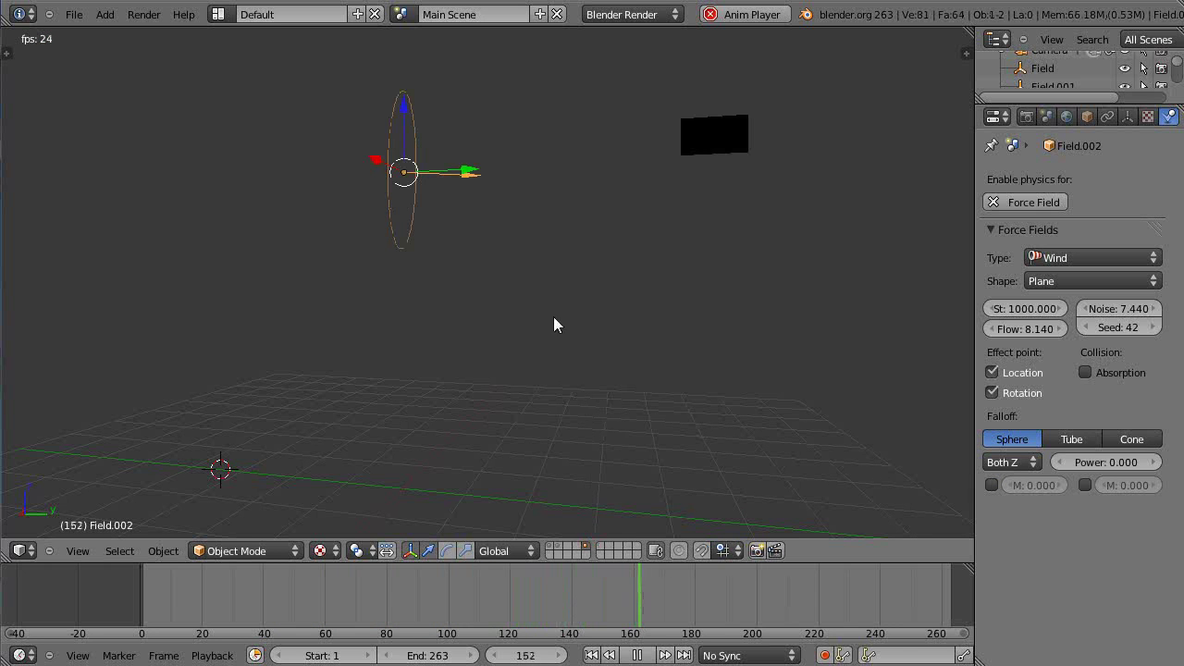
- Show the boat layer together with the Field.002 wind layer and zoom out
left_click(551, 550, "shift")
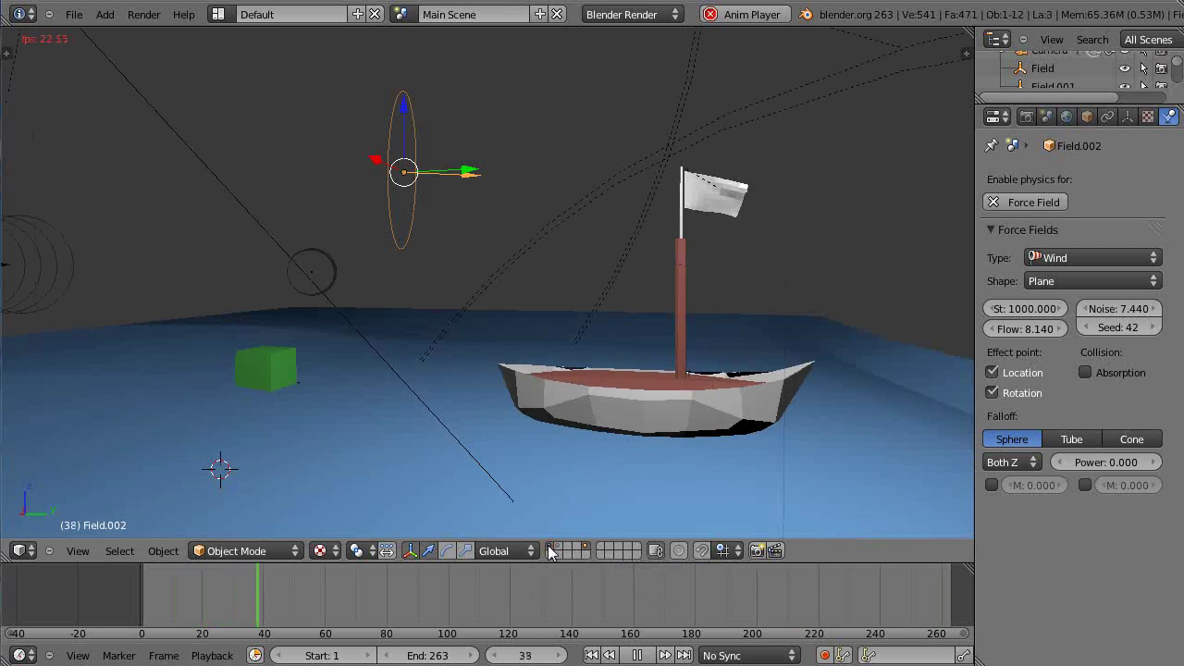
scroll(619, 384, "down", 3)
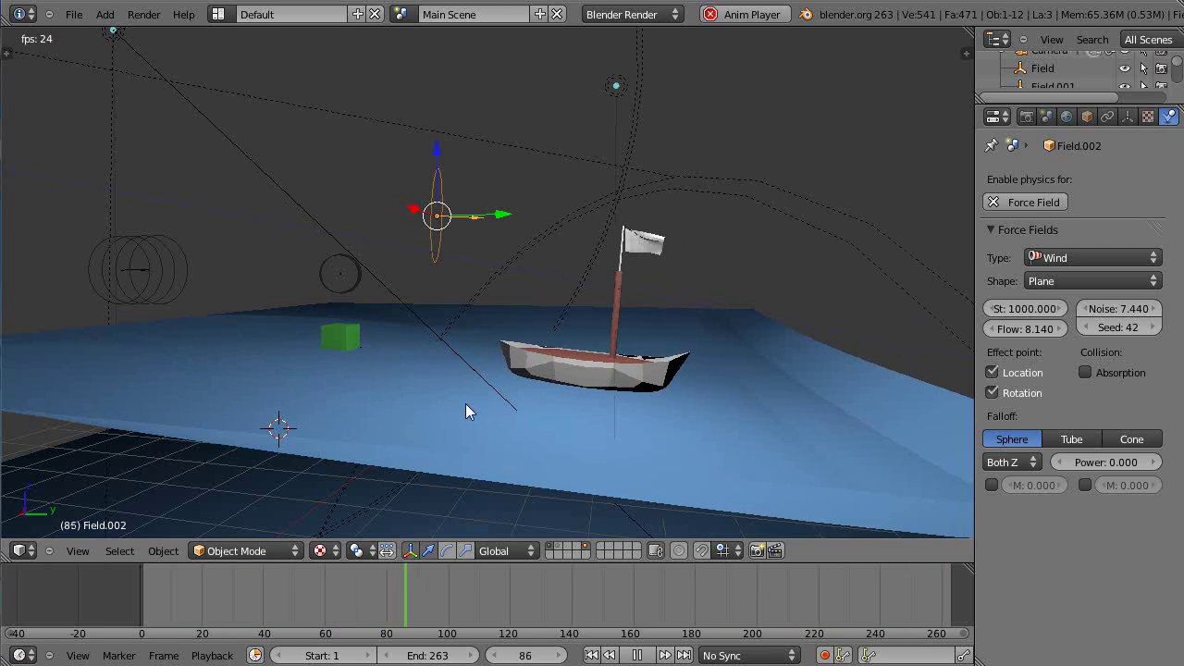
scroll(477, 410, "up", 3)
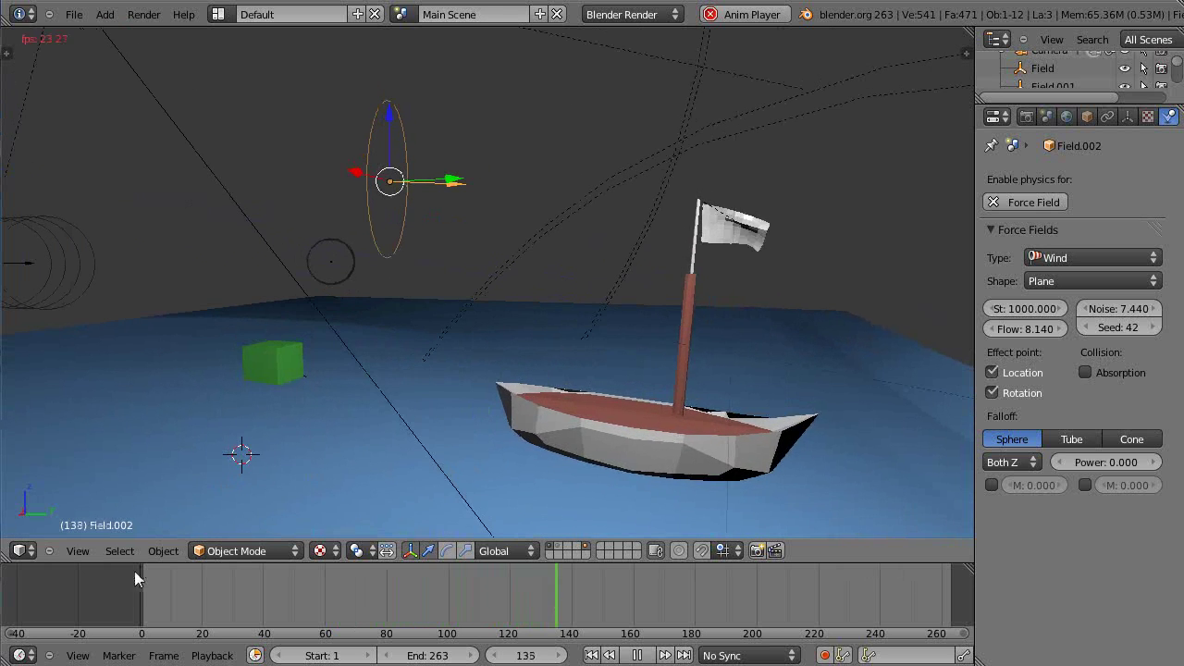
scroll(418, 390, "down", 2)
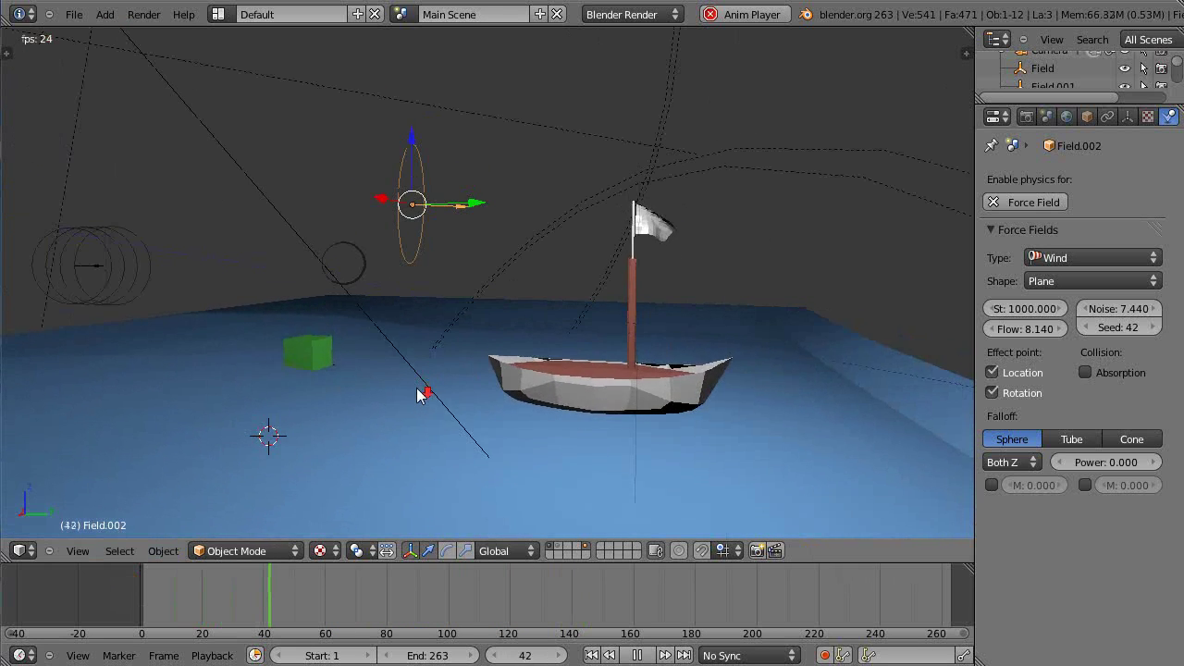
scroll(424, 395, "down", 3)
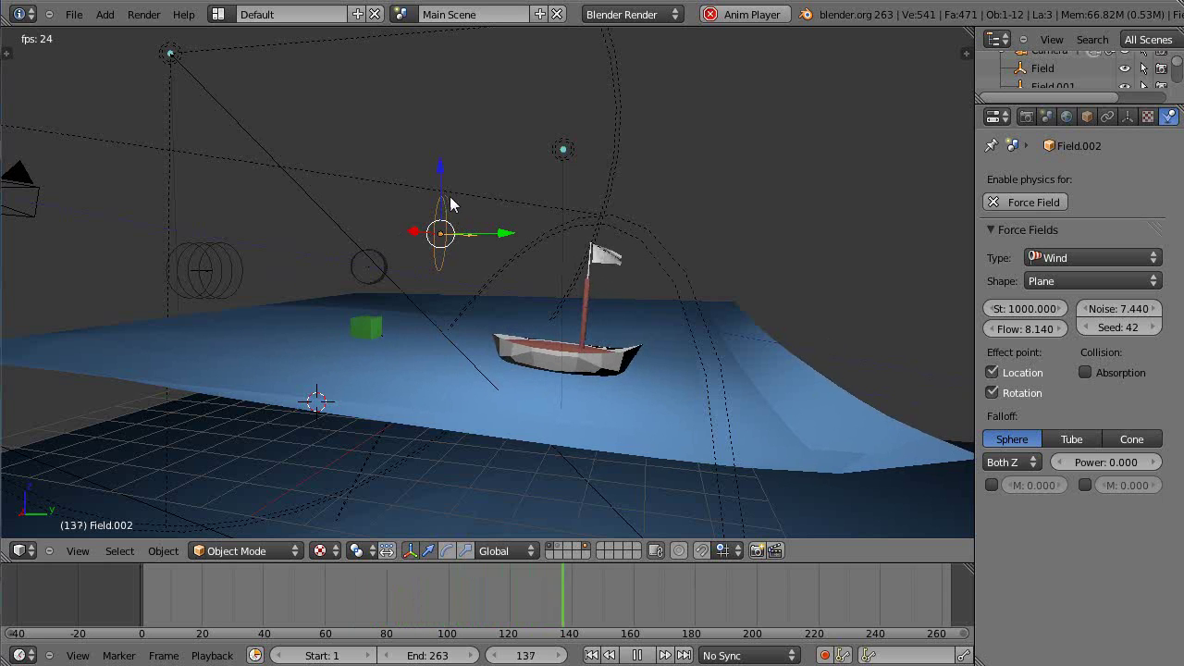
- Rotate Field.002 about Z, slide it along Y beside the flag, and view through the camera
key("r")
key("z")
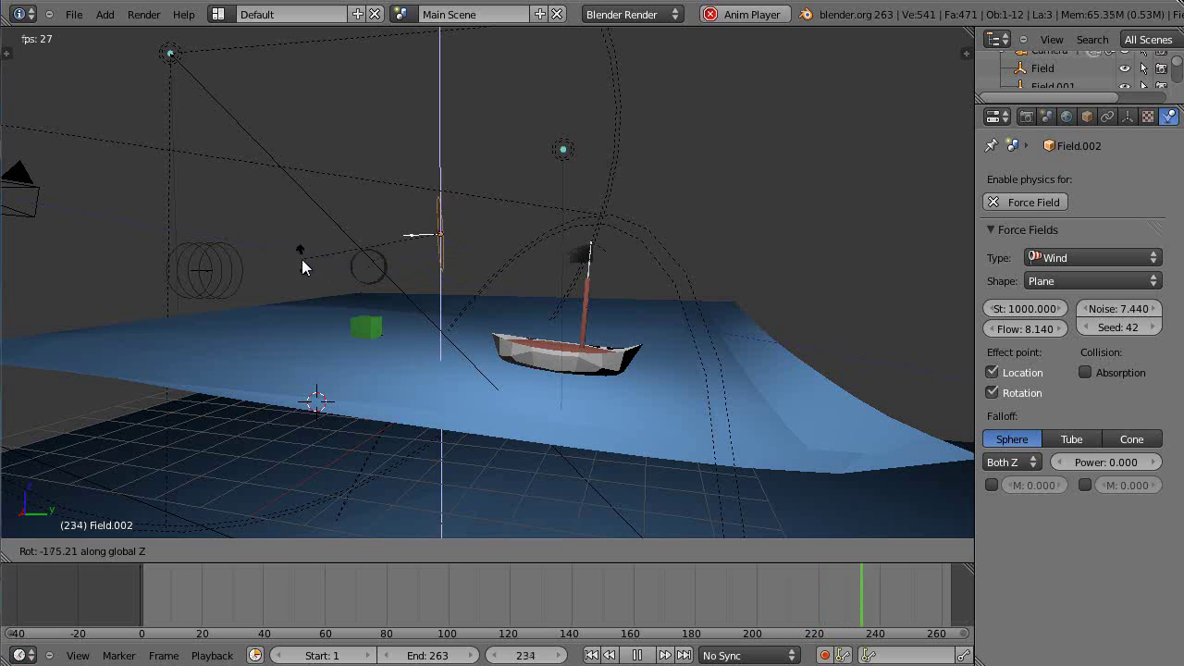
left_click(302, 259)
key("g")
key("y")
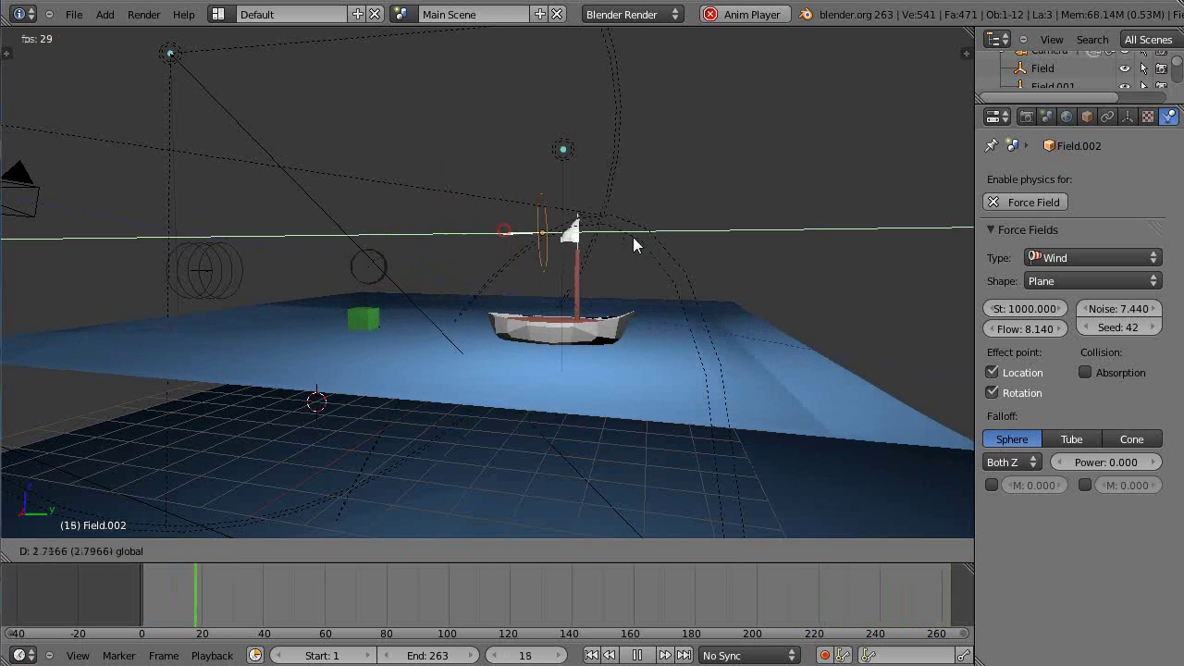
left_click(703, 278)
key("KP_0")
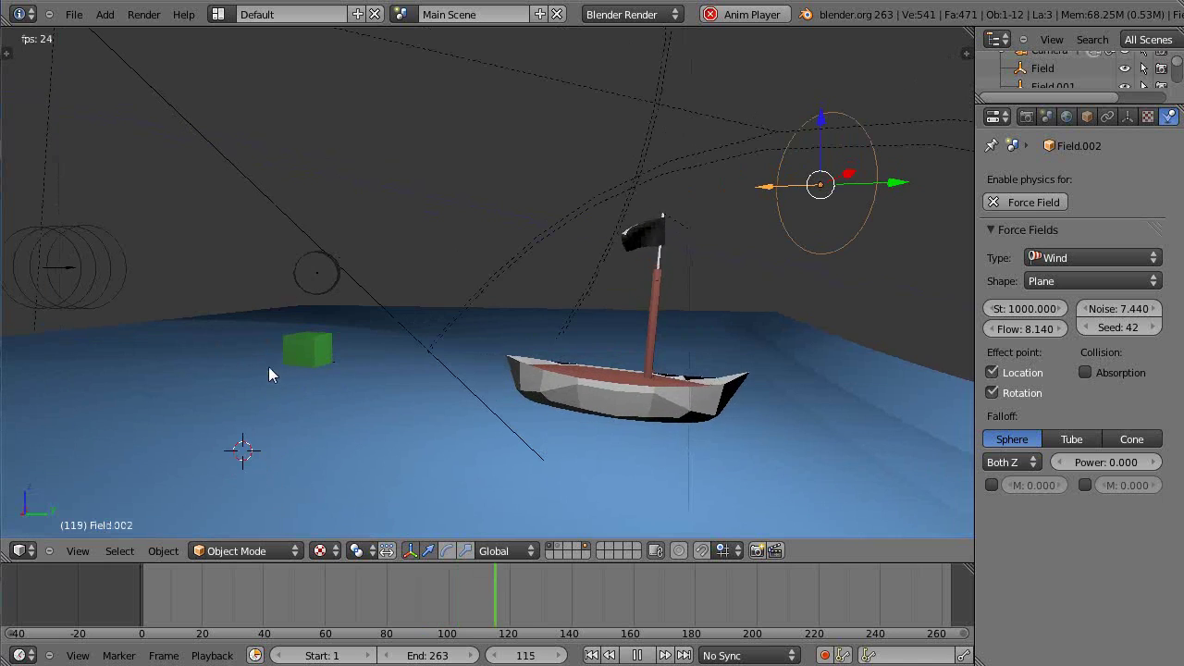
- Raise Field.001's wind strength to 8.704 and restart playback from the first frame
right_click(313, 278)
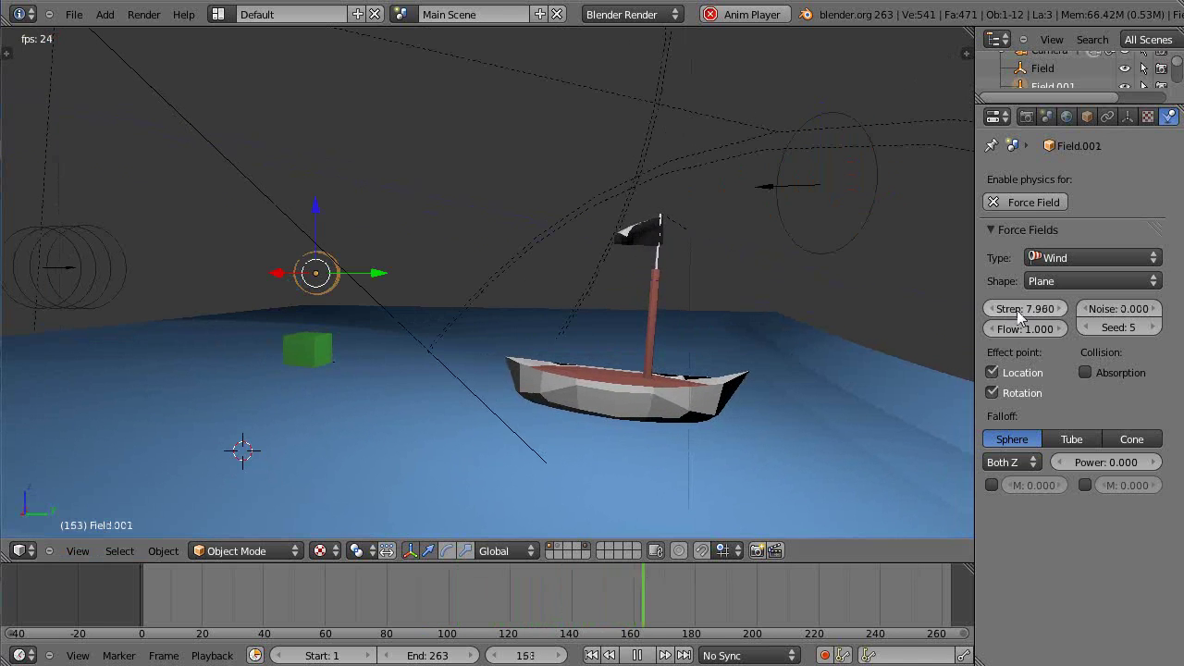
left_click_drag(1017, 310, 1033, 310)
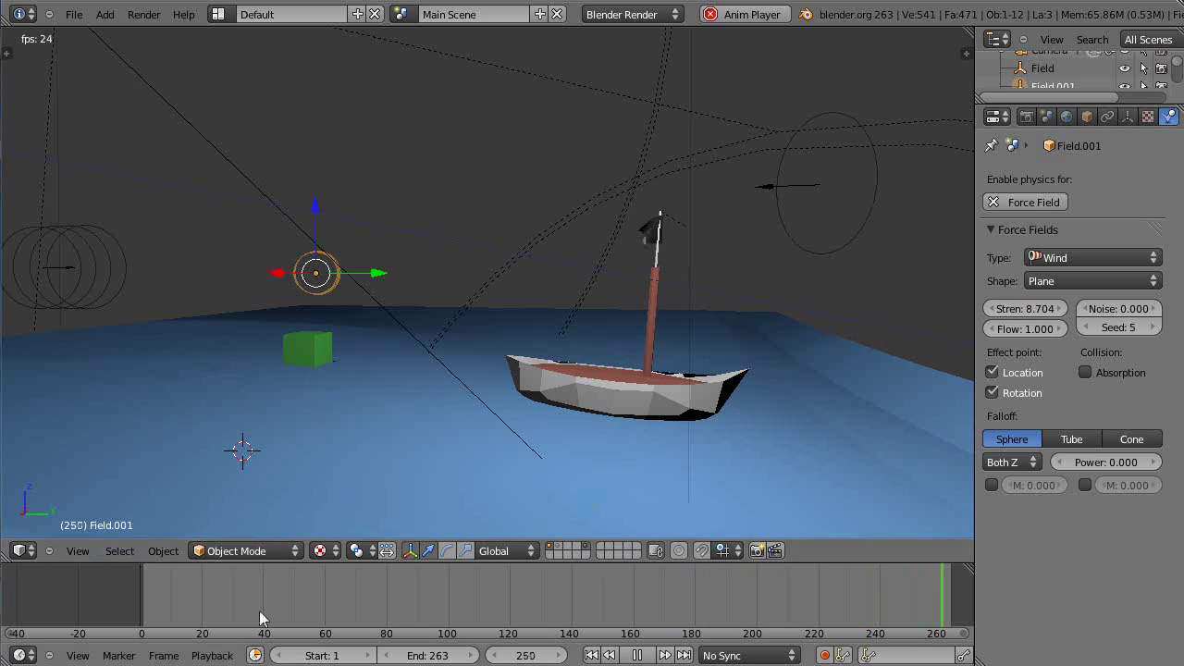
left_click(136, 595)
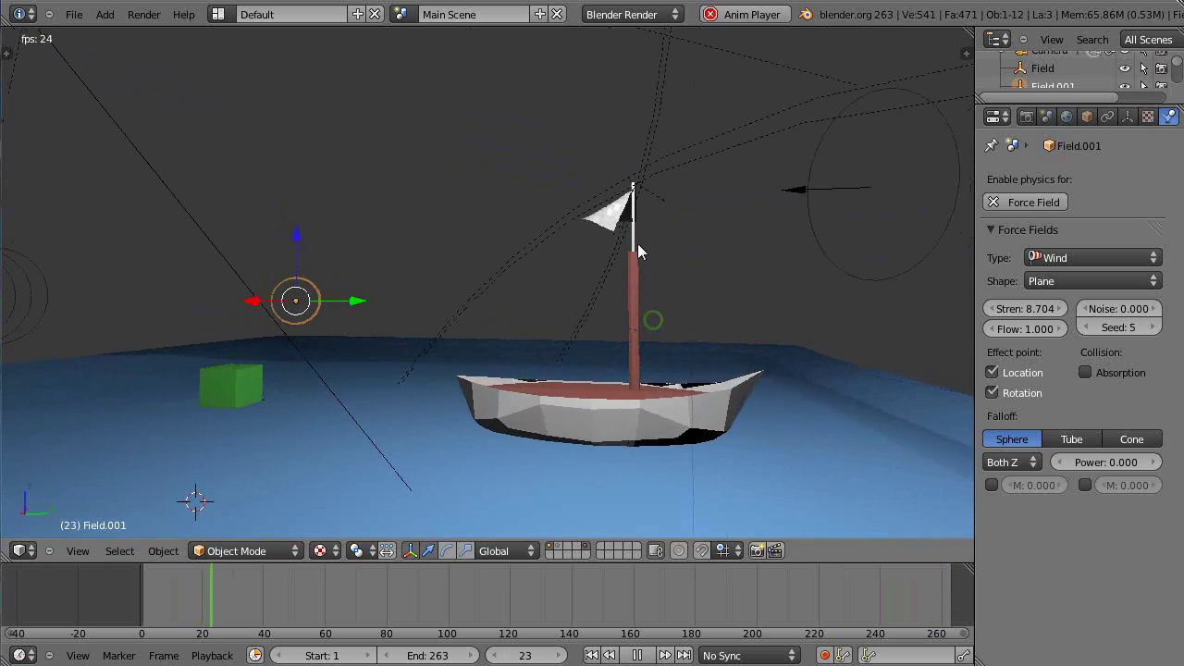
- Rotate Field.002 further about the global Z axis
right_click(840, 194)
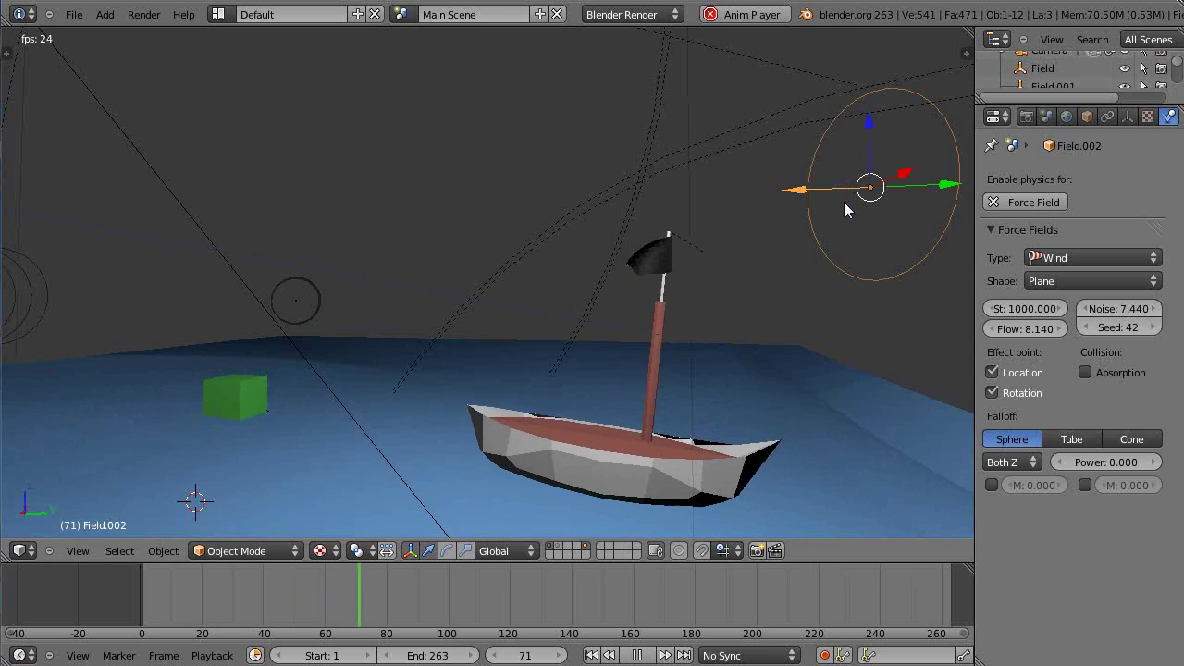
key("r")
key("z")
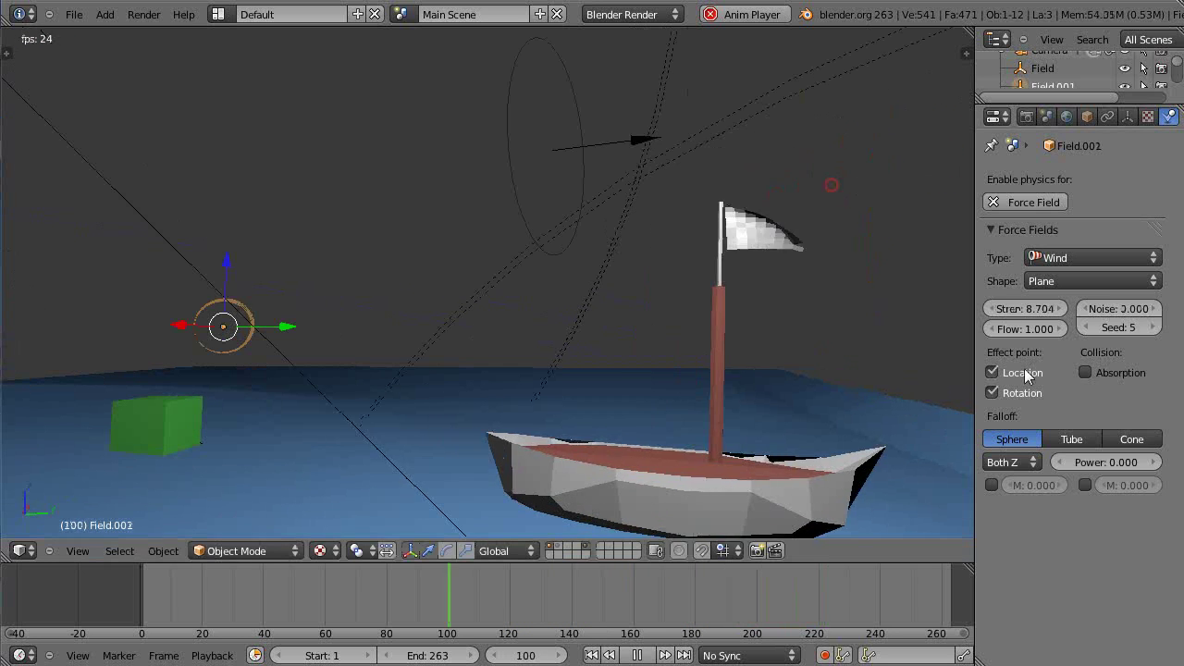
- Raise Field.001's strength to 12.304 and the left wind Field's strength to 21.063
left_click_drag(1043, 315, 1055, 314)
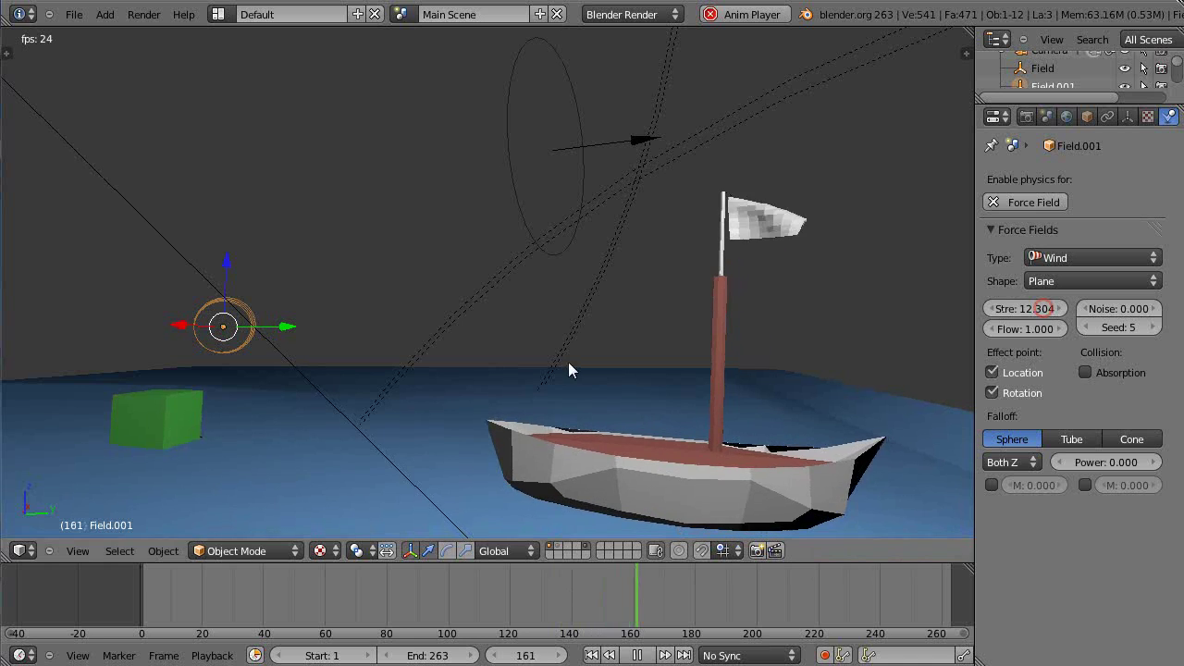
left_click(138, 581)
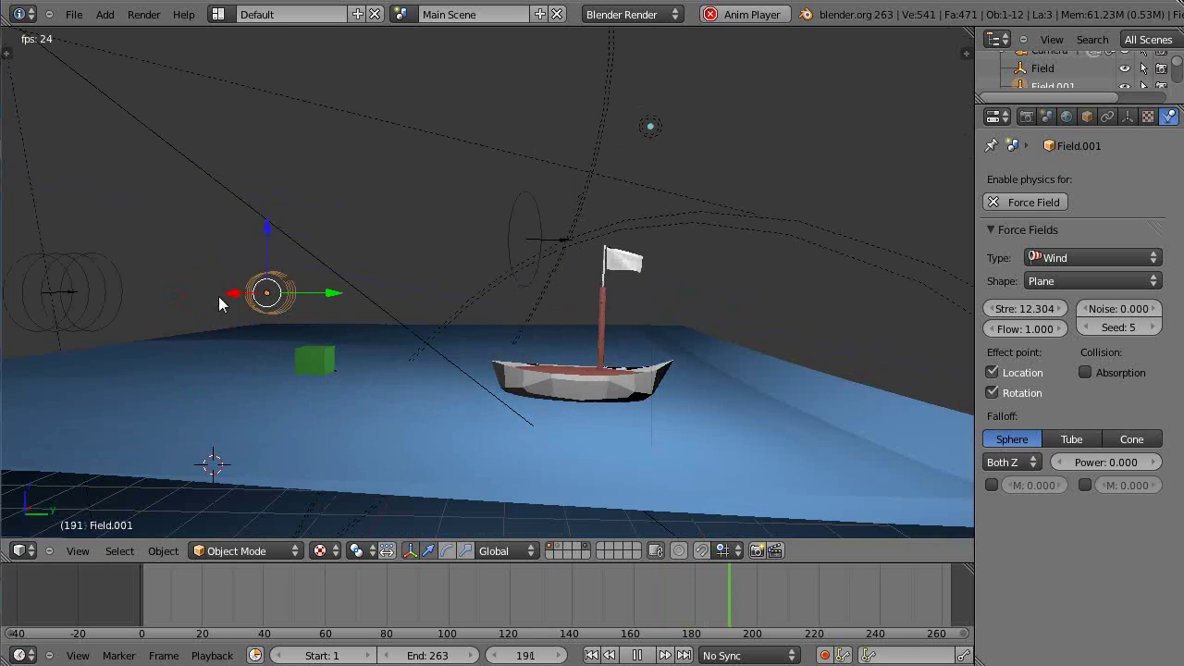
right_click(42, 292)
left_click_drag(1012, 308, 1076, 320)
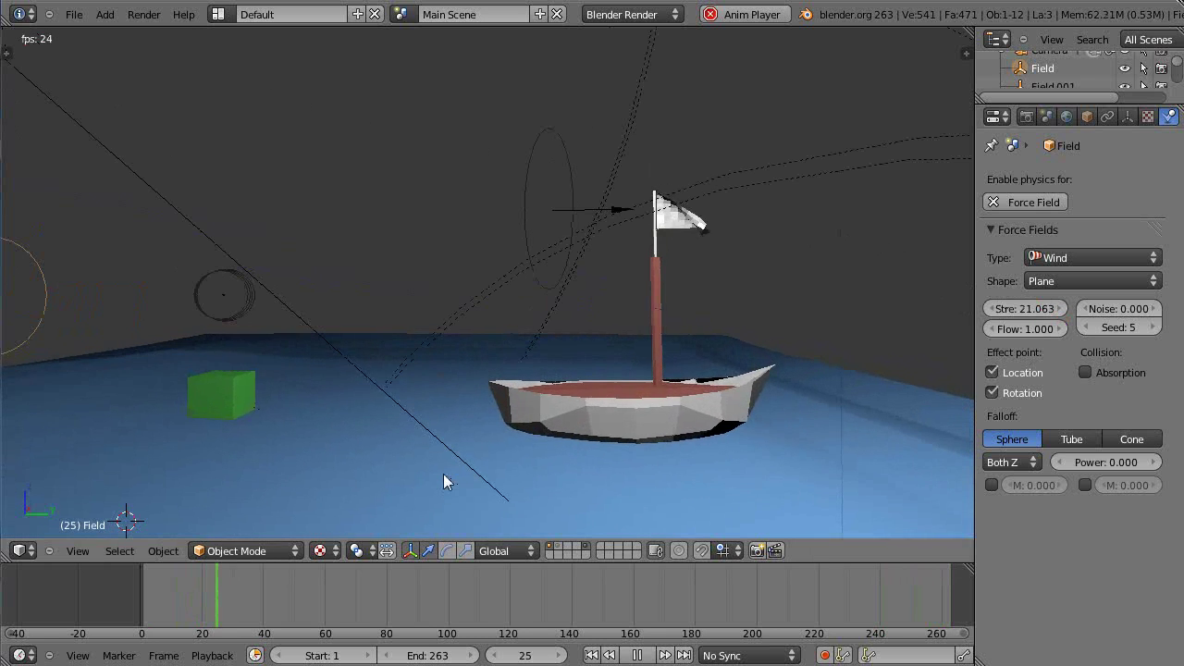